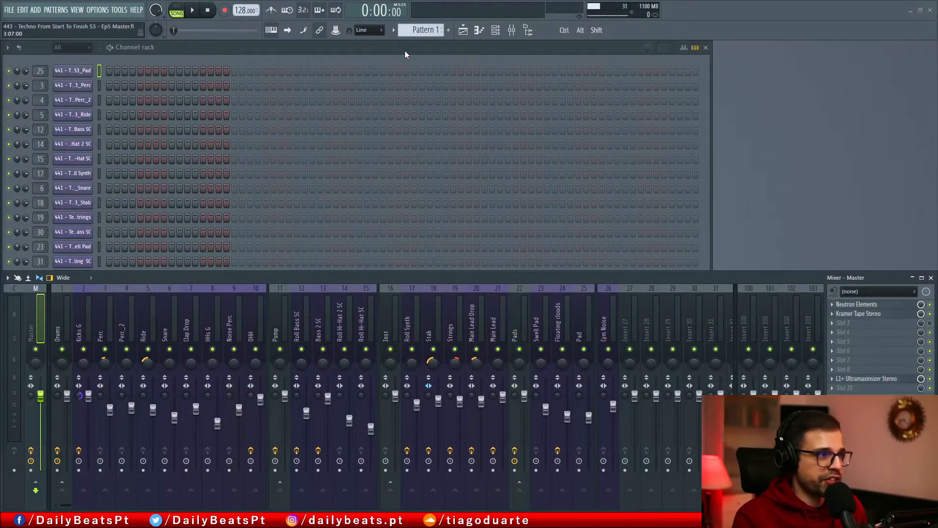
Review the track arrangement in the playlist and close it again.
{"action": "left_click", "coordinate": [380, 44]}
{"action": "left_click", "coordinate": [464, 31]}
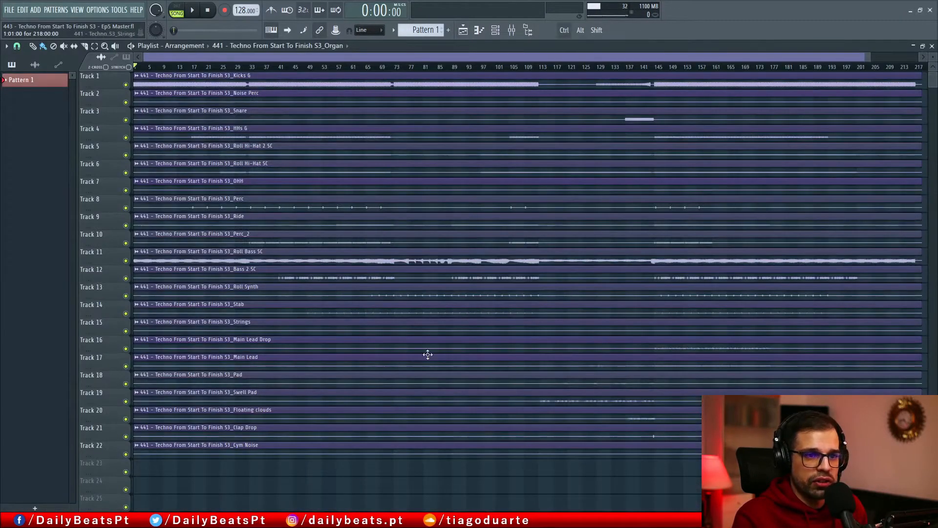
{"action": "key", "text": "F5"}
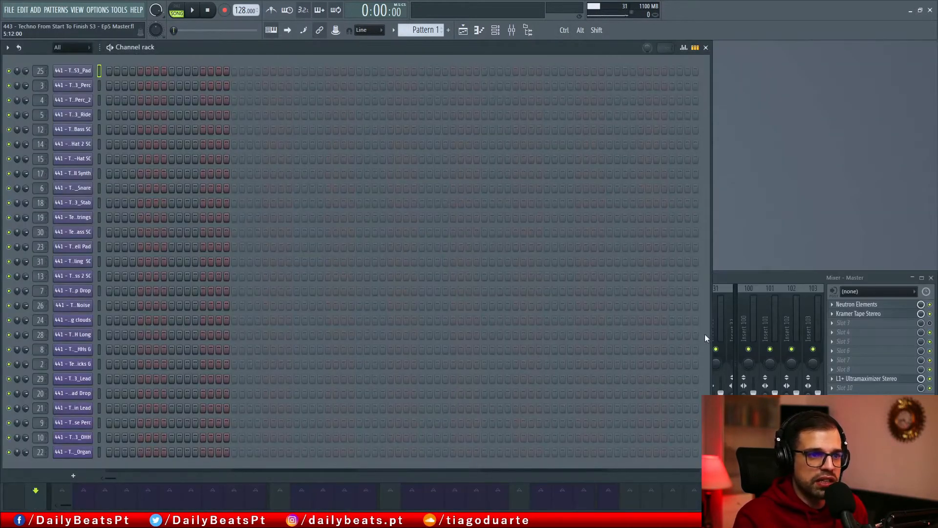
Bring the mixer to the front, extend its window height upward and start song playback.
{"action": "left_click", "coordinate": [733, 275]}
{"action": "left_click_drag", "start_coordinate": [726, 271], "coordinate": [724, 172]}
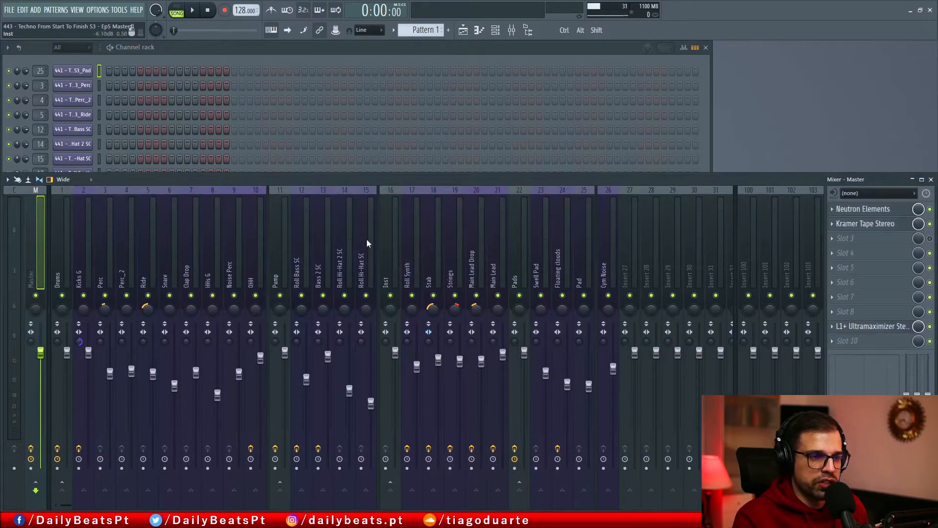
{"action": "key", "text": "space"}
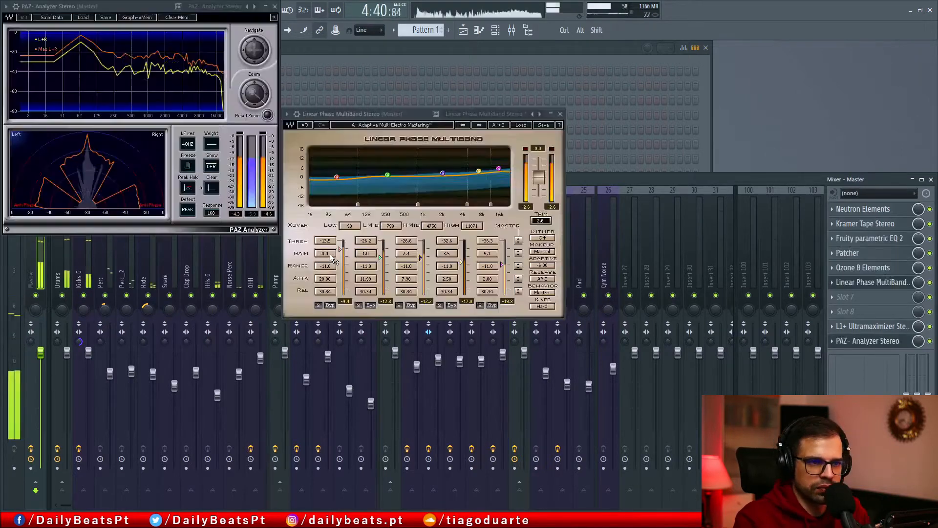
Check the L1+ Ultramaximizer on the Master track, and load splitEnhancer into its effect slot 7.
{"action": "left_click", "coordinate": [868, 331]}
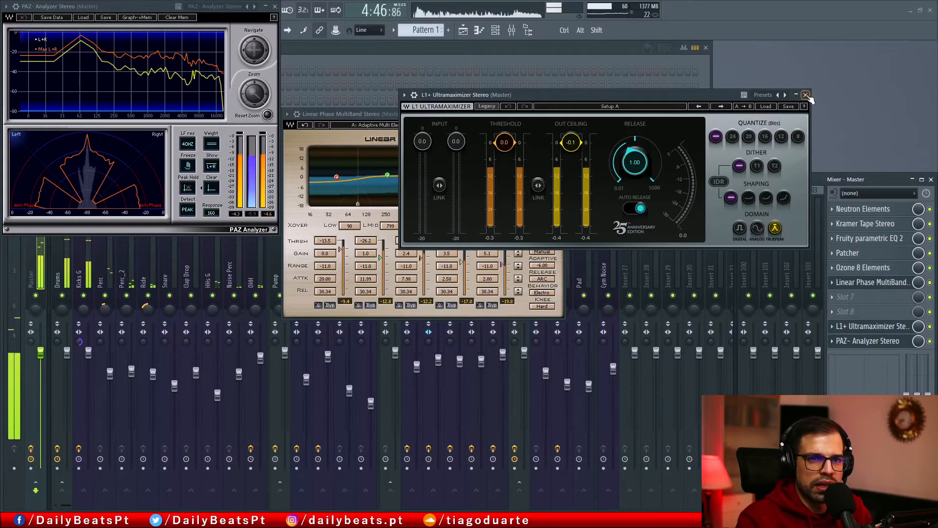
{"action": "left_click", "coordinate": [869, 326]}
{"action": "left_click", "coordinate": [866, 295]}
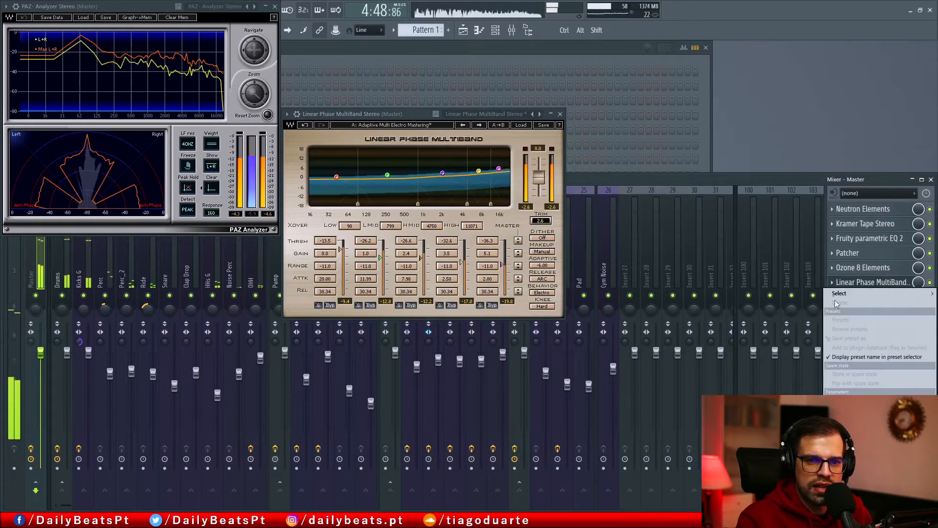
{"action": "mouse_move", "coordinate": [844, 294]}
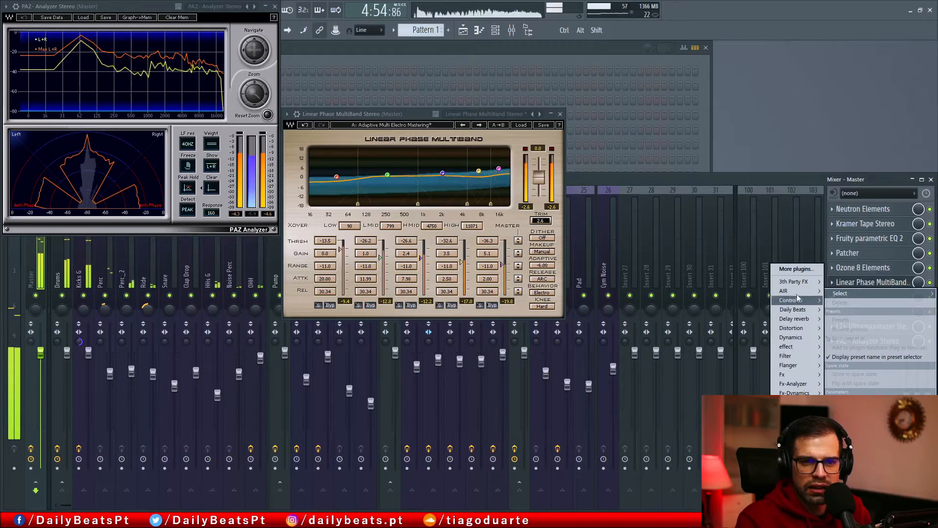
{"action": "mouse_move", "coordinate": [797, 311]}
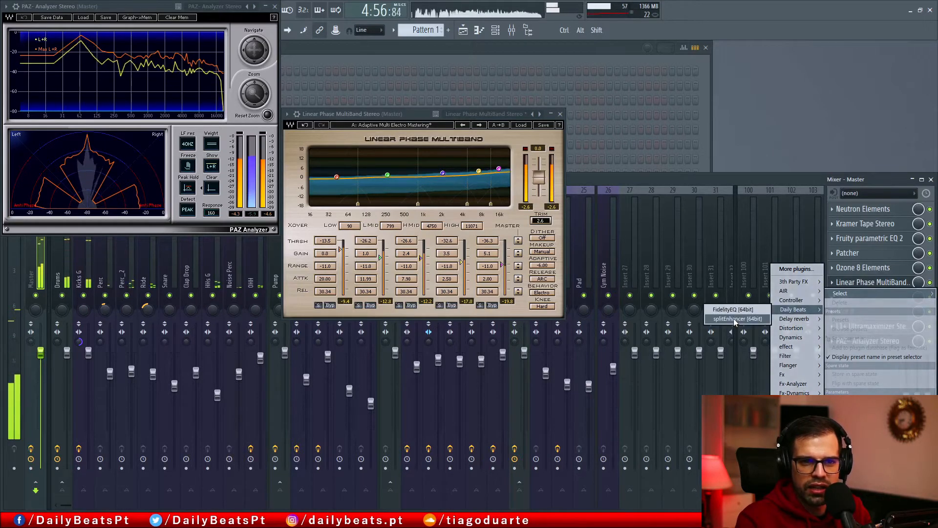
{"action": "left_click", "coordinate": [735, 320]}
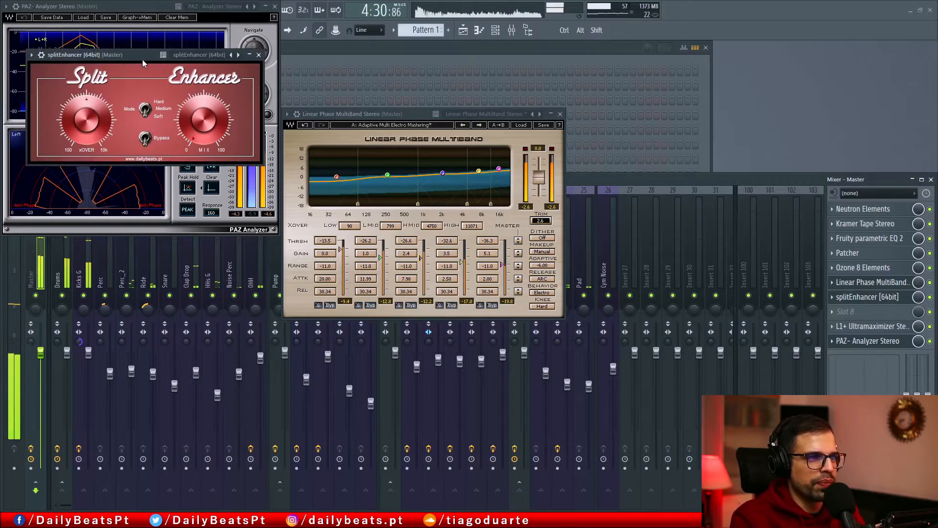
Set splitEnhancer's crossover to about 2.9 kHz and its mix to about 15%, compare with bypass, and close the open effect windows.
{"action": "left_click_drag", "start_coordinate": [96, 52], "coordinate": [374, 74]}
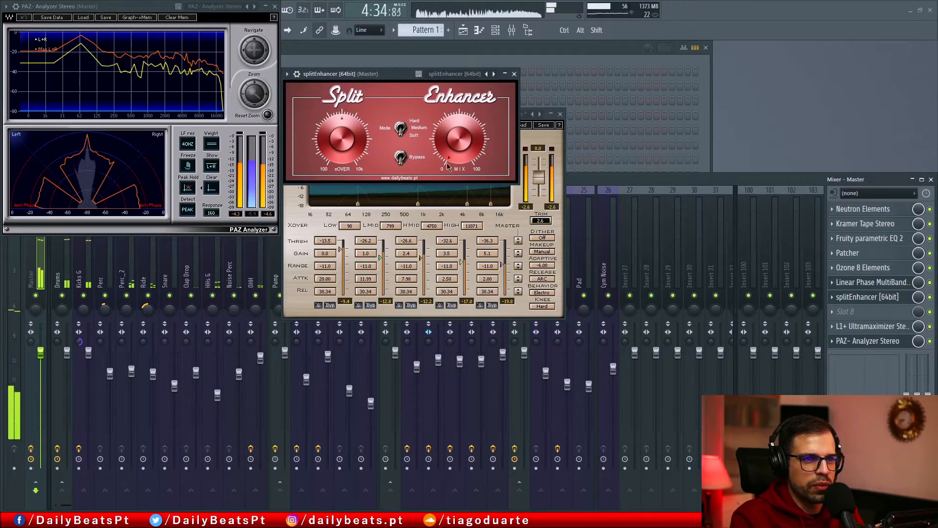
{"action": "left_click_drag", "start_coordinate": [461, 150], "coordinate": [480, 114]}
{"action": "left_click_drag", "start_coordinate": [354, 124], "coordinate": [347, 184]}
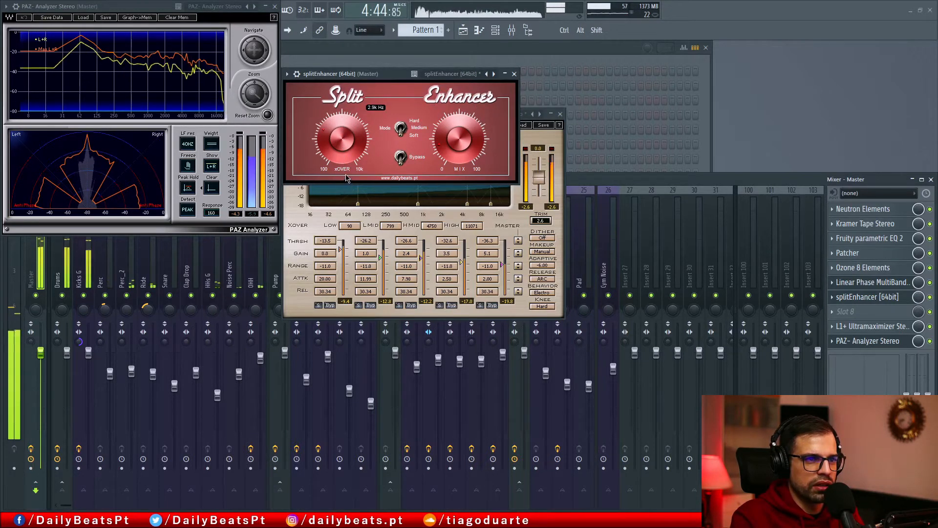
{"action": "left_click", "coordinate": [401, 157]}
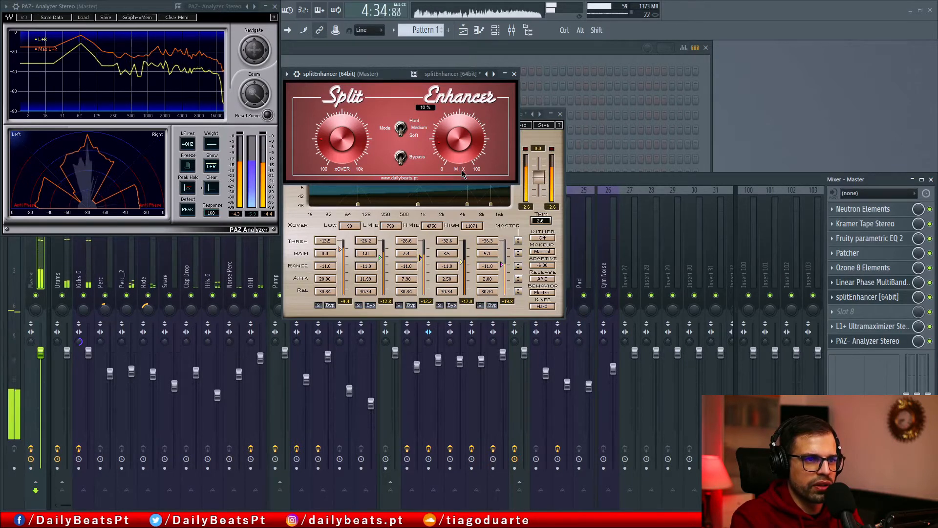
{"action": "left_click", "coordinate": [514, 74]}
{"action": "left_click", "coordinate": [560, 115]}
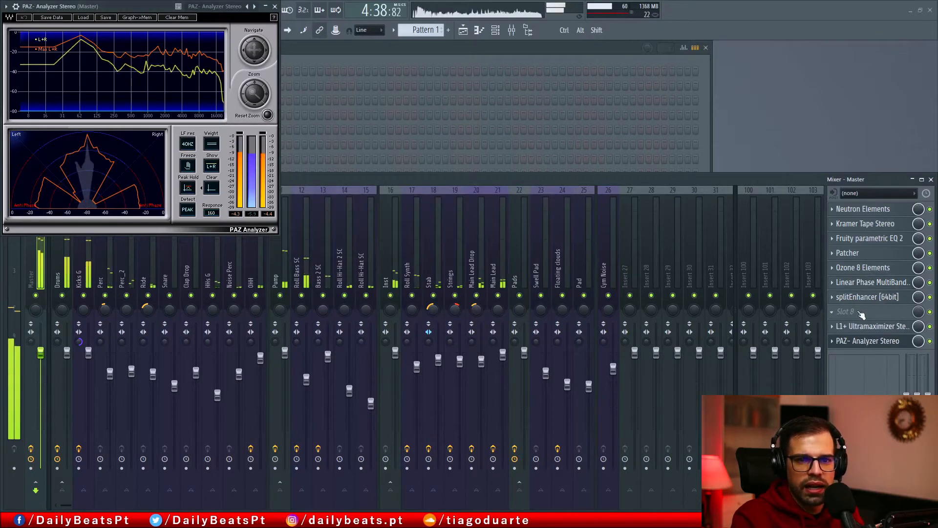
Load Ozone 8 Elements into slot 8 of the Master track and delete the L1+ Ultramaximizer from slot 9.
{"action": "left_click", "coordinate": [841, 326]}
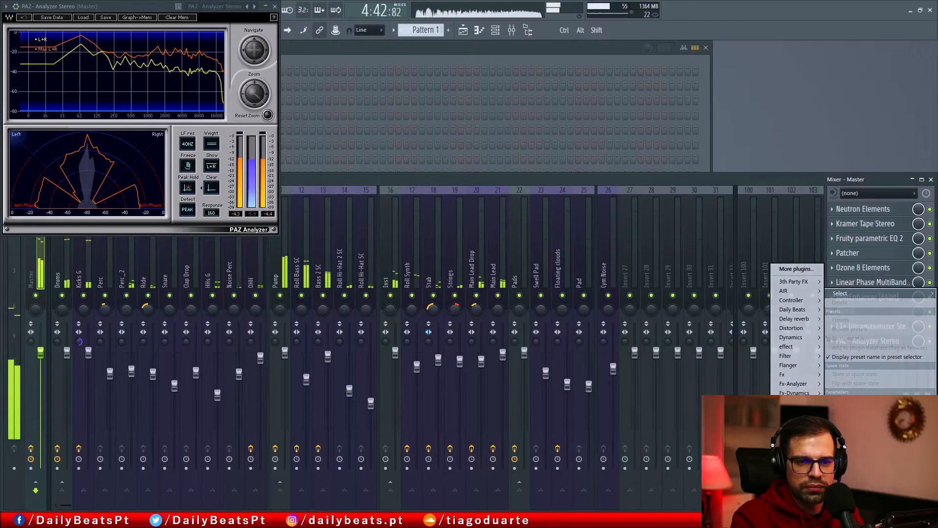
{"action": "left_click", "coordinate": [871, 431]}
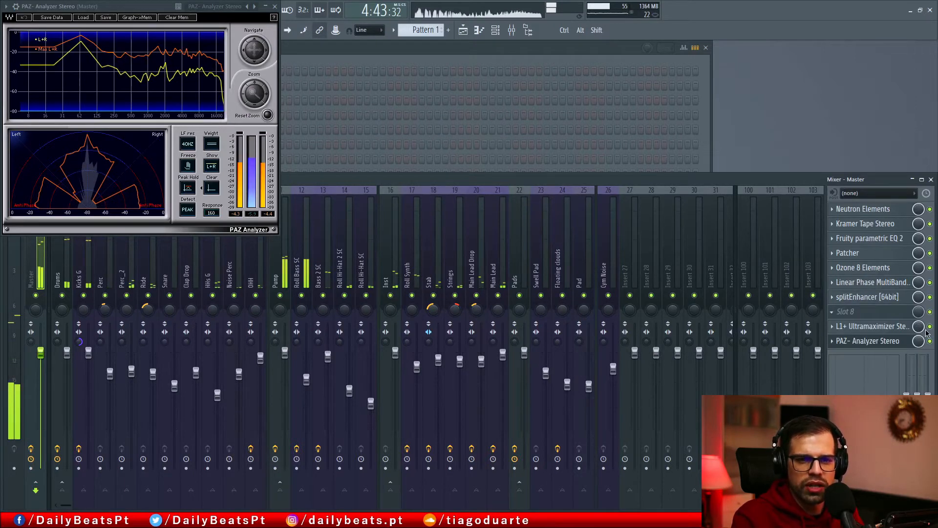
{"action": "left_click", "coordinate": [834, 326]}
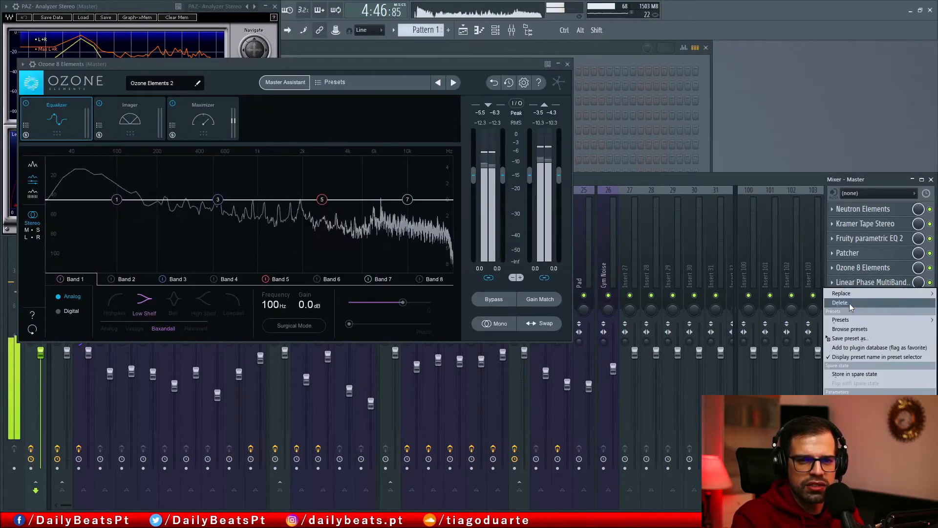
{"action": "left_click", "coordinate": [851, 303]}
{"action": "left_click", "coordinate": [495, 320]}
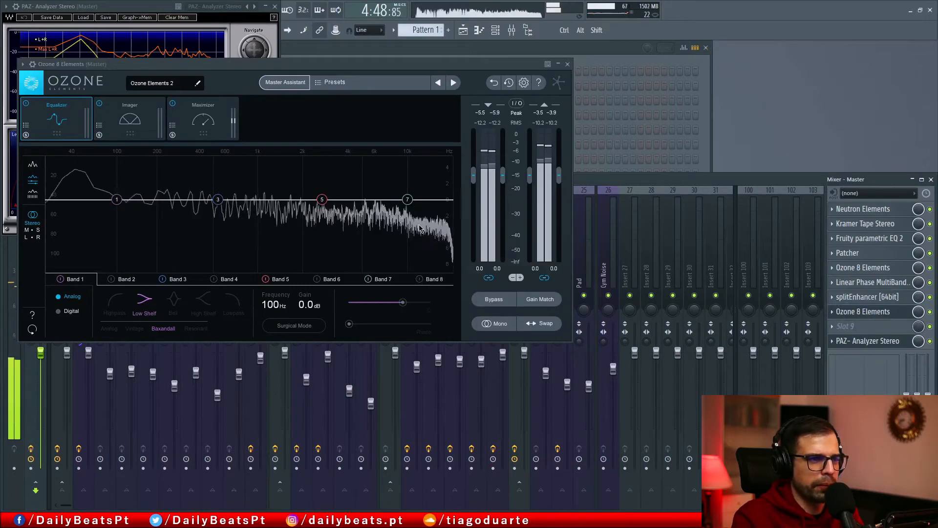
Look through Ozone's Imager and Maximizer modules, and run its Master Assistant with a CD target at Medium intensity.
{"action": "left_click", "coordinate": [128, 118]}
{"action": "left_click", "coordinate": [205, 123]}
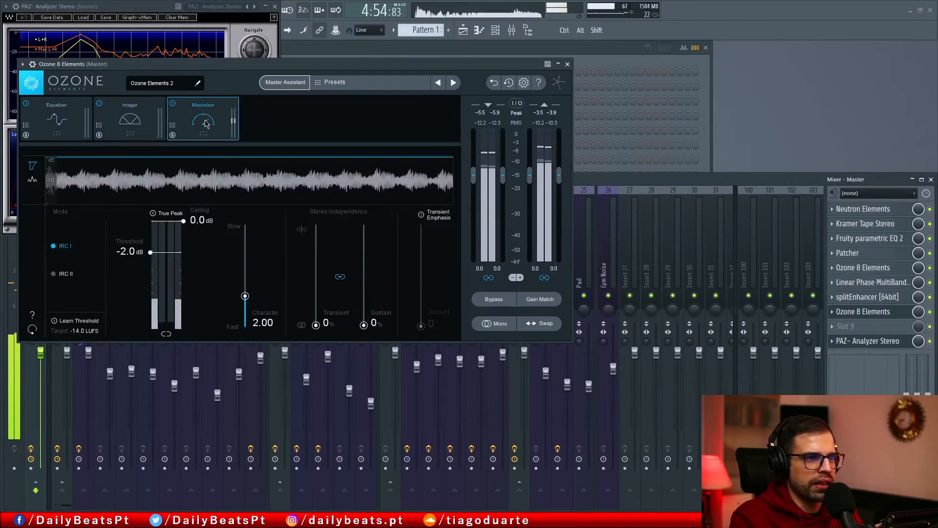
{"action": "left_click_drag", "start_coordinate": [288, 67], "coordinate": [427, 104]}
{"action": "left_click", "coordinate": [425, 120]}
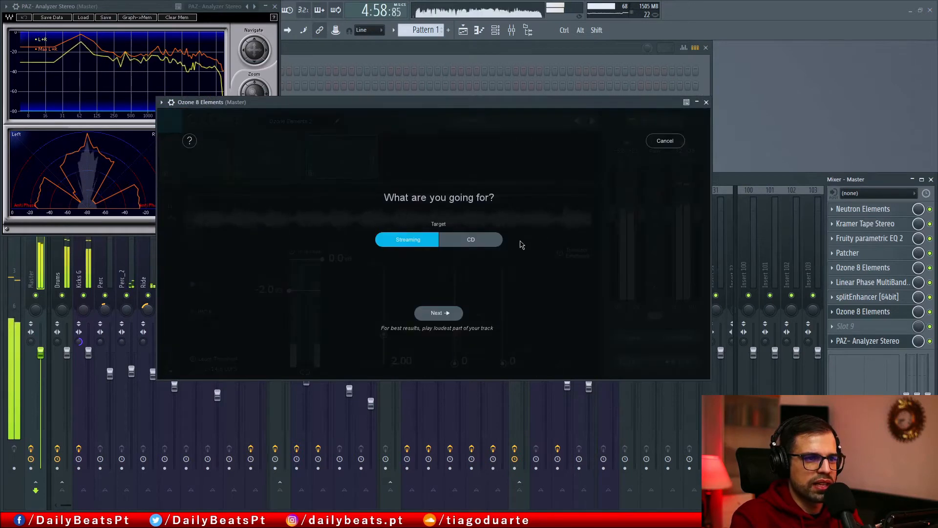
{"action": "left_click", "coordinate": [481, 243]}
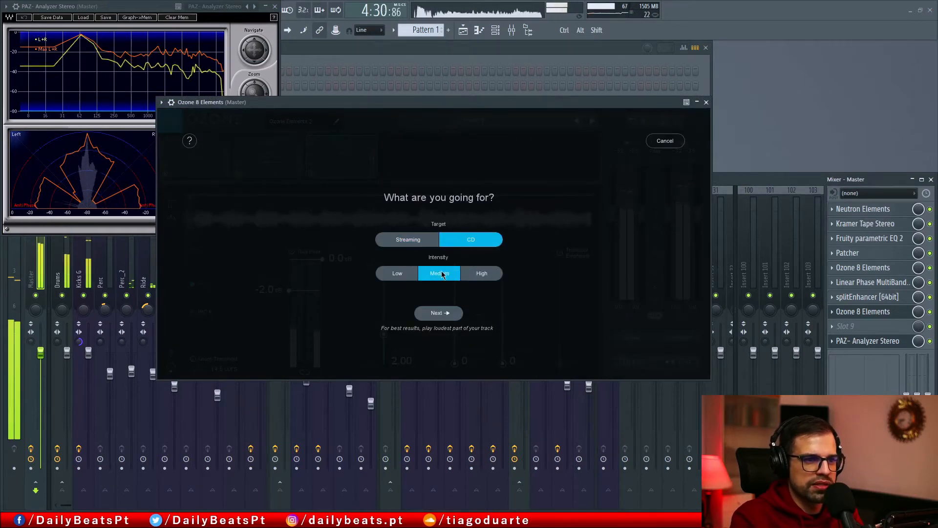
{"action": "left_click", "coordinate": [445, 314]}
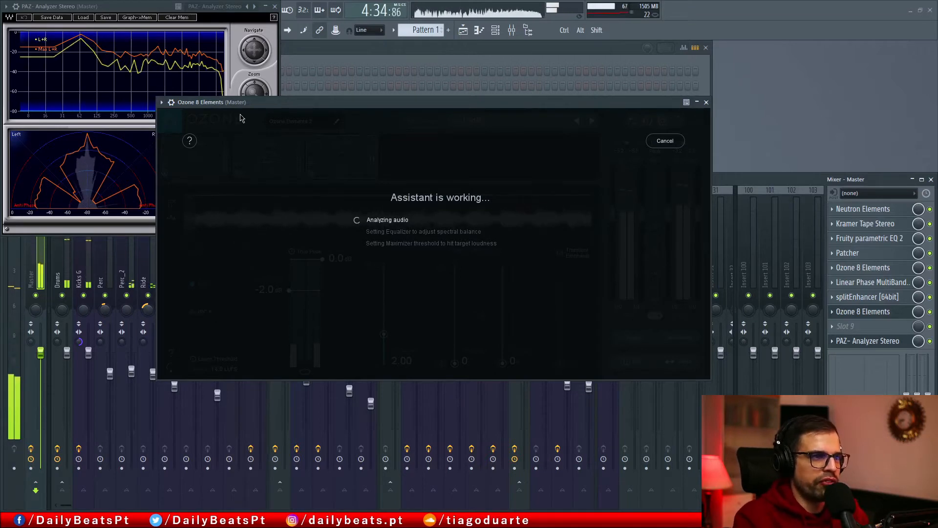
Clear the PAZ Analyzer's peak memory and accept the Master Assistant's suggested settings.
{"action": "left_click", "coordinate": [179, 19]}
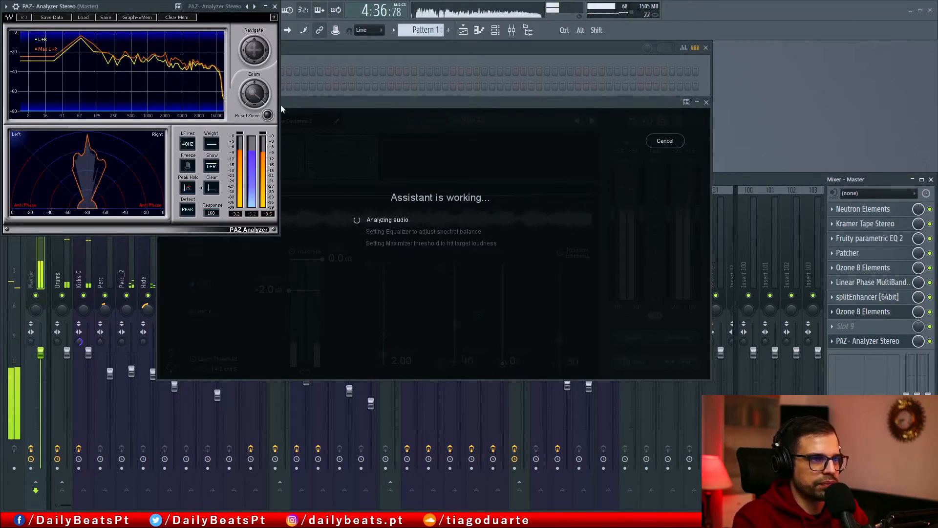
{"action": "left_click_drag", "start_coordinate": [360, 103], "coordinate": [480, 110]}
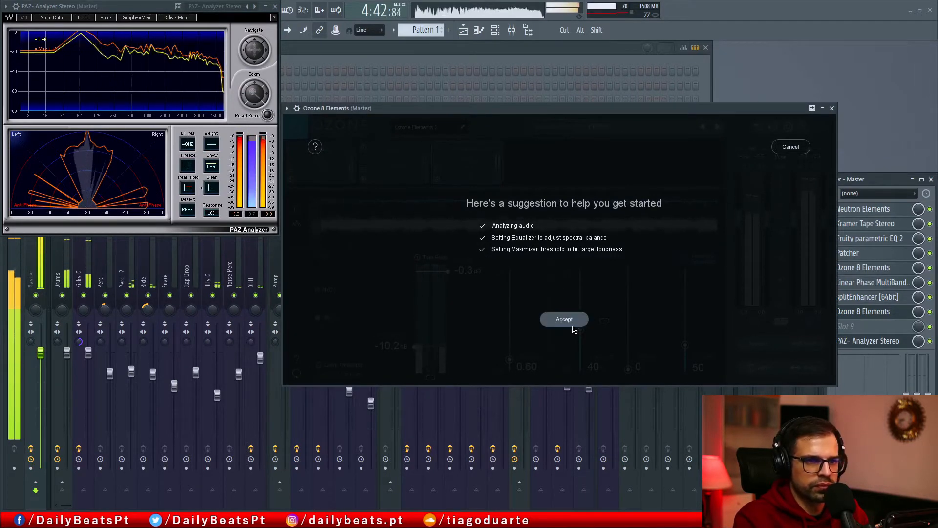
{"action": "left_click", "coordinate": [564, 320]}
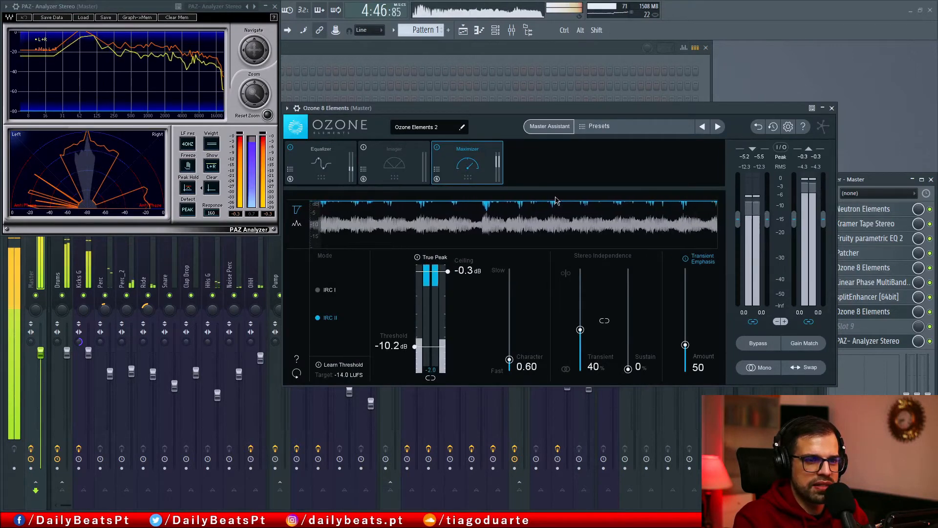
Stop playback, show Ozone's Equalizer module and run the macro that switches smart disable for all plugins.
{"action": "key", "text": "space"}
{"action": "left_click", "coordinate": [321, 163]}
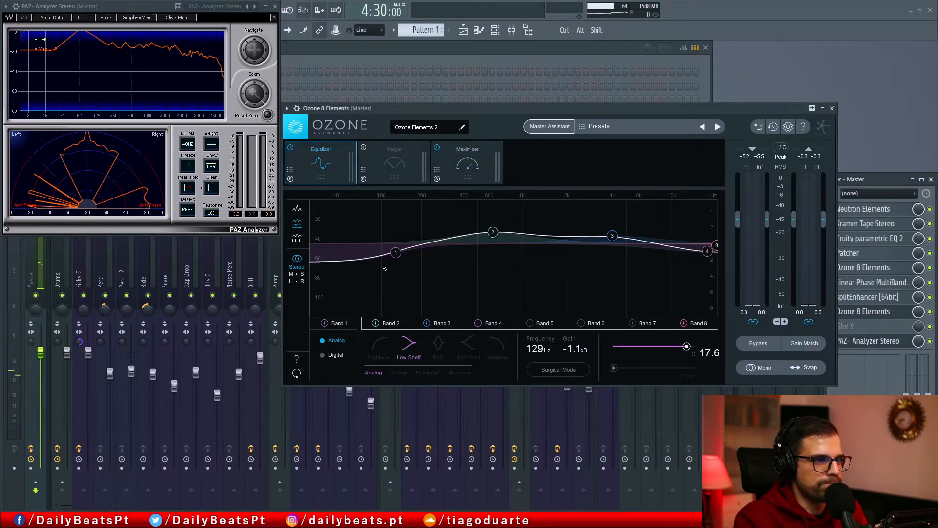
{"action": "left_click_drag", "start_coordinate": [152, 7], "coordinate": [150, 109]}
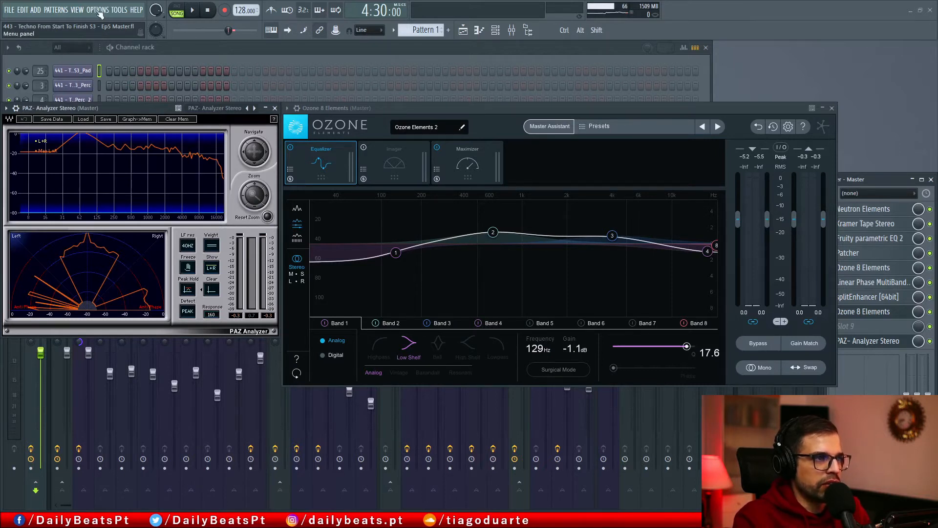
{"action": "left_click", "coordinate": [122, 10]}
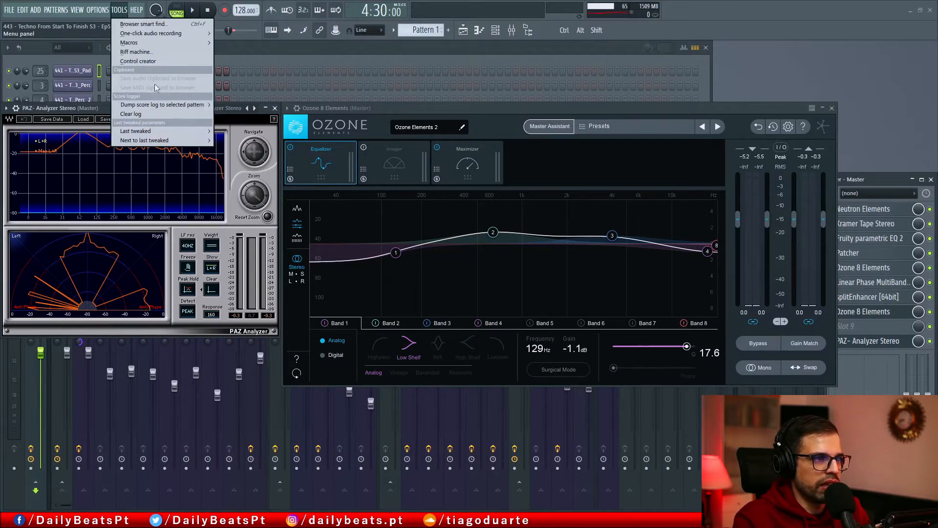
{"action": "mouse_move", "coordinate": [157, 43]}
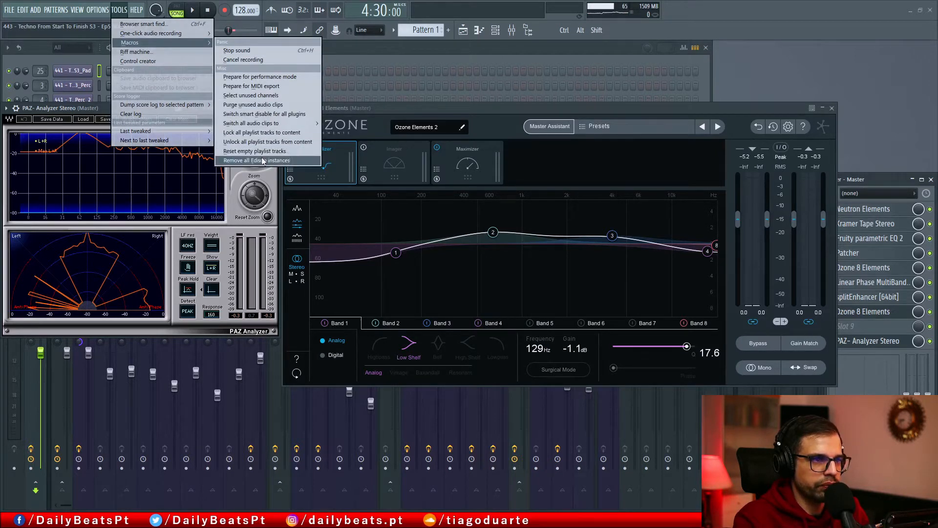
{"action": "left_click", "coordinate": [288, 114]}
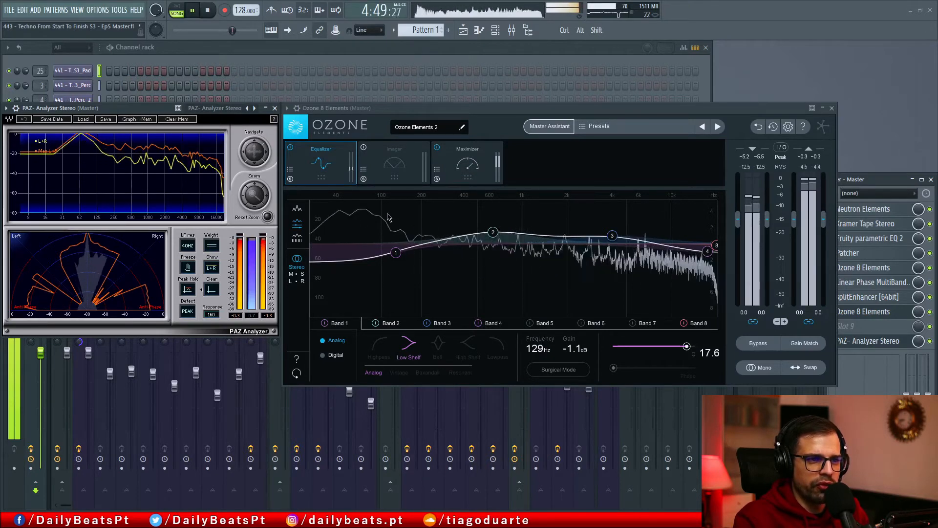
Set the output ceiling of Ozone's Maximizer to -0.1 dB and stop playback.
{"action": "left_click", "coordinate": [462, 167]}
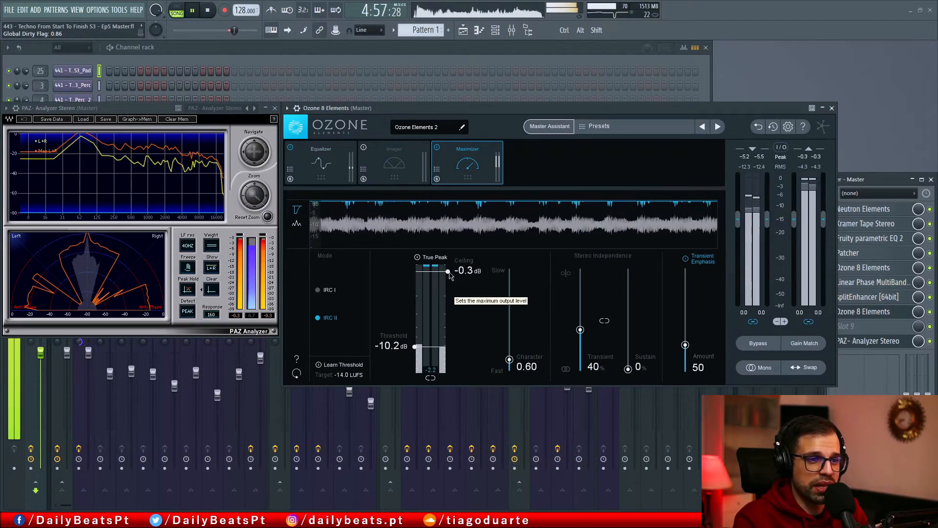
{"action": "left_click_drag", "start_coordinate": [450, 273], "coordinate": [450, 268]}
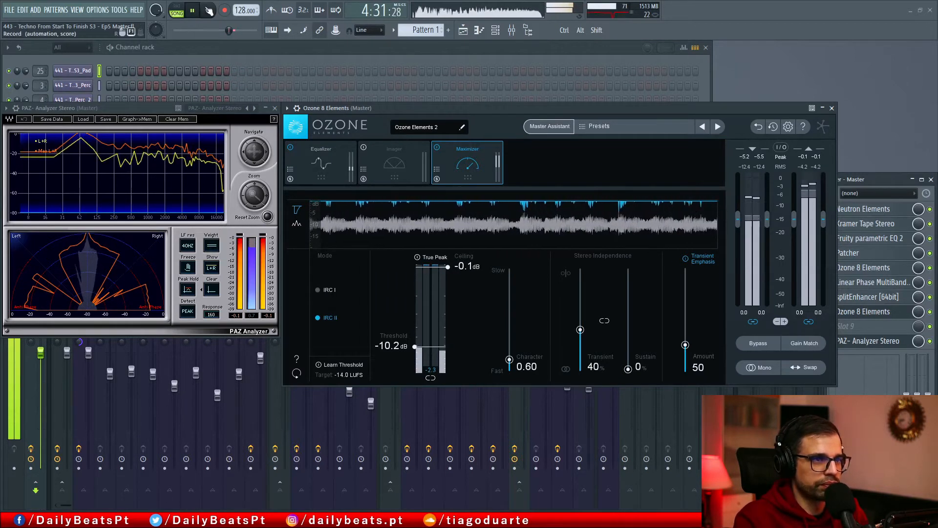
{"action": "key", "text": "space"}
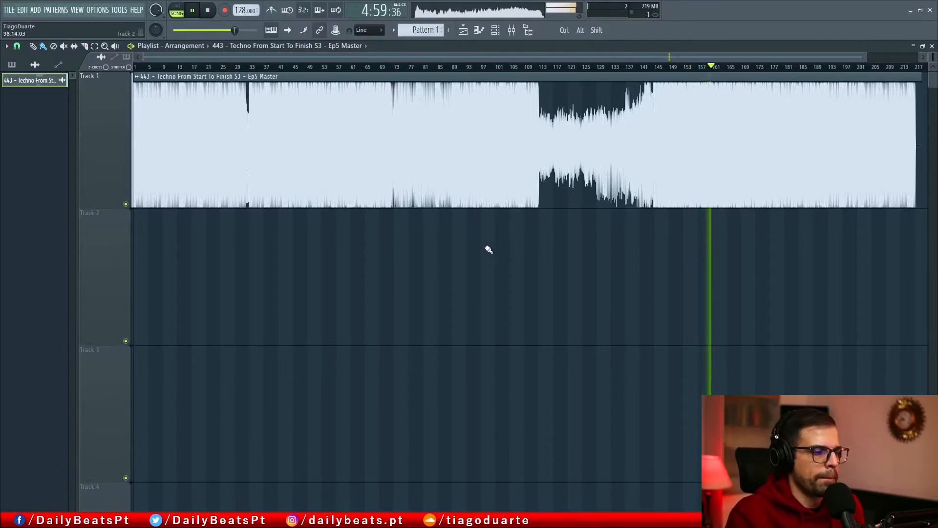
Examine the waveform of the rendered Ep5 Master audio clip in the playlist, and close the playlist.
{"action": "scroll", "coordinate": [753, 248], "scroll_direction": "up", "scroll_amount": 4}
{"action": "scroll", "coordinate": [729, 251], "scroll_direction": "down", "scroll_amount": 6}
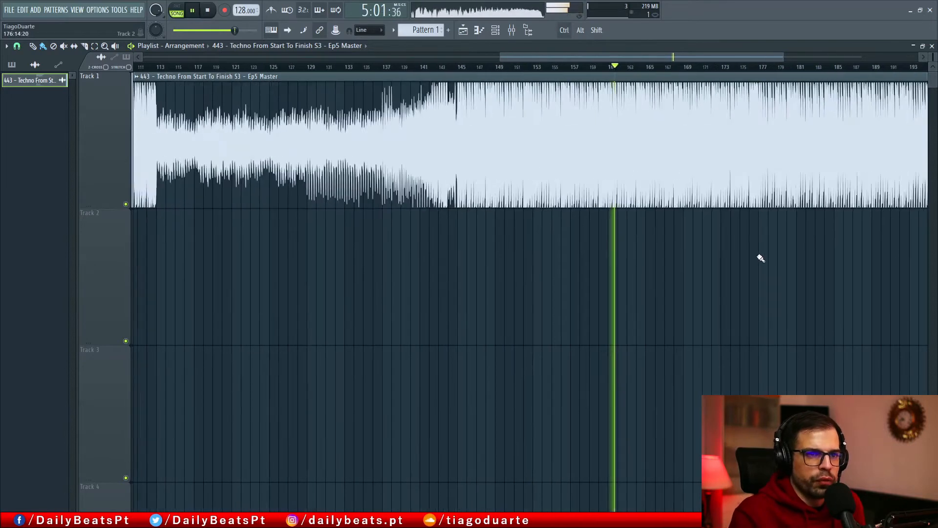
{"action": "scroll", "coordinate": [369, 129], "scroll_direction": "down", "scroll_amount": 1}
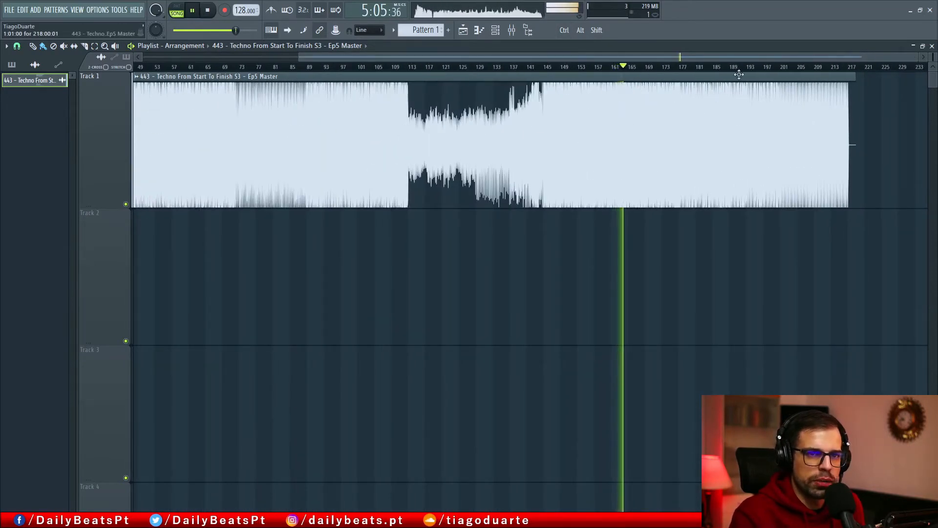
{"action": "left_click", "coordinate": [932, 46]}
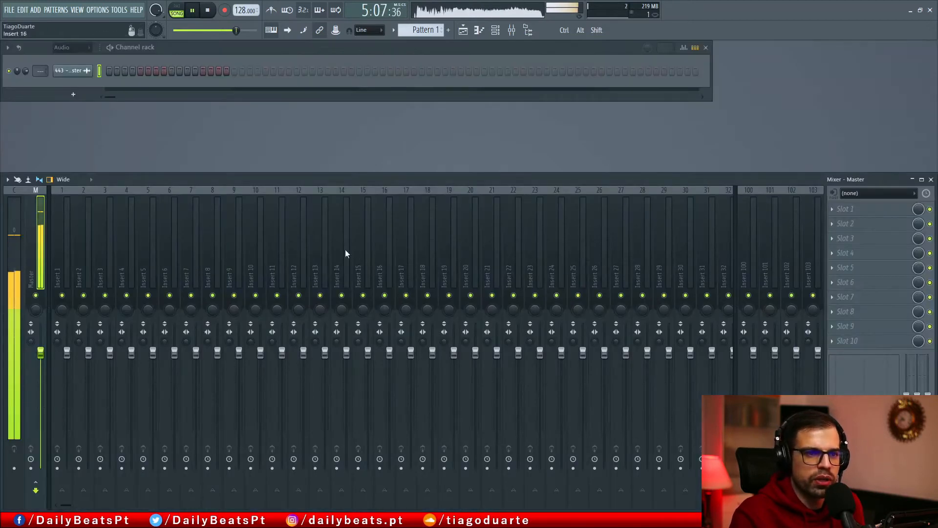
Load ZGameEditor Visualizer into slot 10 of the Master track, separate its editor and preview windows, and widen the preview.
{"action": "left_click", "coordinate": [856, 341]}
{"action": "mouse_move", "coordinate": [841, 294]}
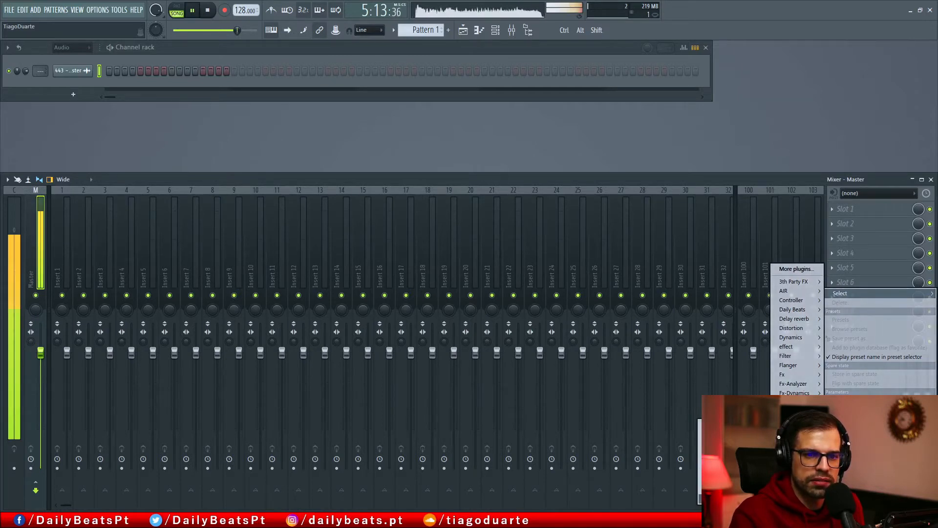
{"action": "left_click", "coordinate": [733, 500]}
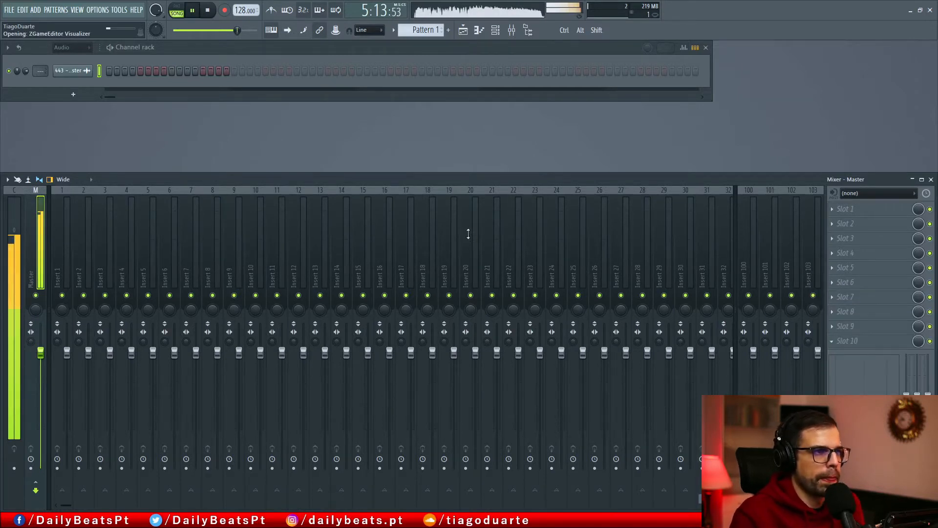
{"action": "left_click_drag", "start_coordinate": [259, 108], "coordinate": [322, 76]}
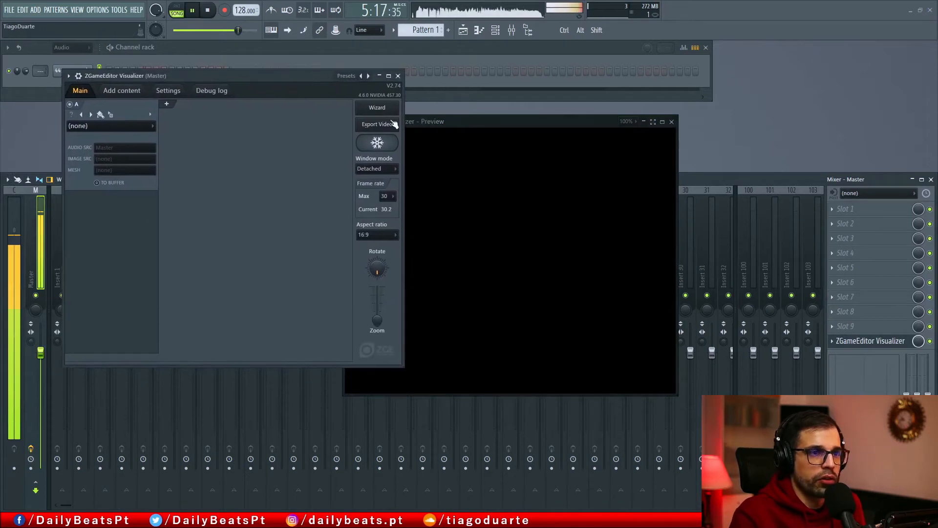
{"action": "left_click_drag", "start_coordinate": [502, 125], "coordinate": [589, 27]}
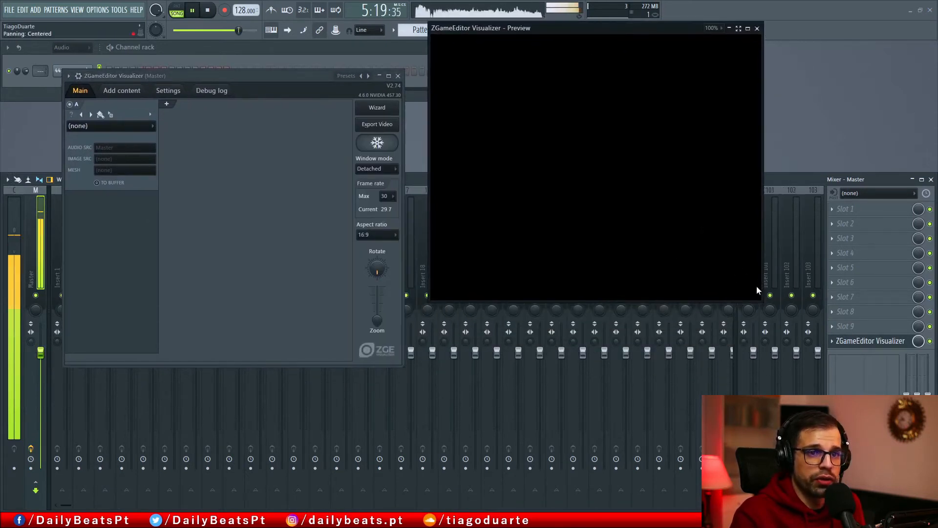
{"action": "left_click_drag", "start_coordinate": [763, 302], "coordinate": [926, 293]}
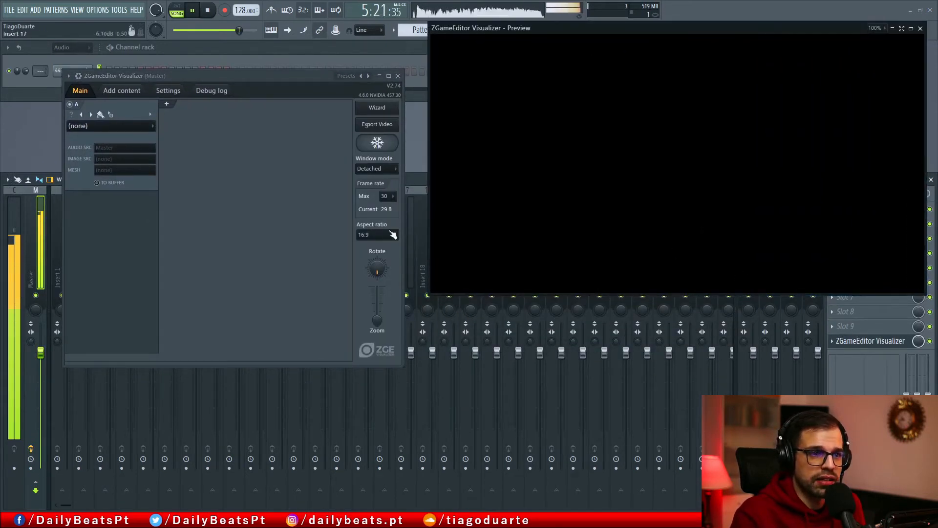
Load the visualizer preset JPH Ice Frost and step through the following presets up to JPH Space Battle IV.
{"action": "left_click", "coordinate": [369, 77]}
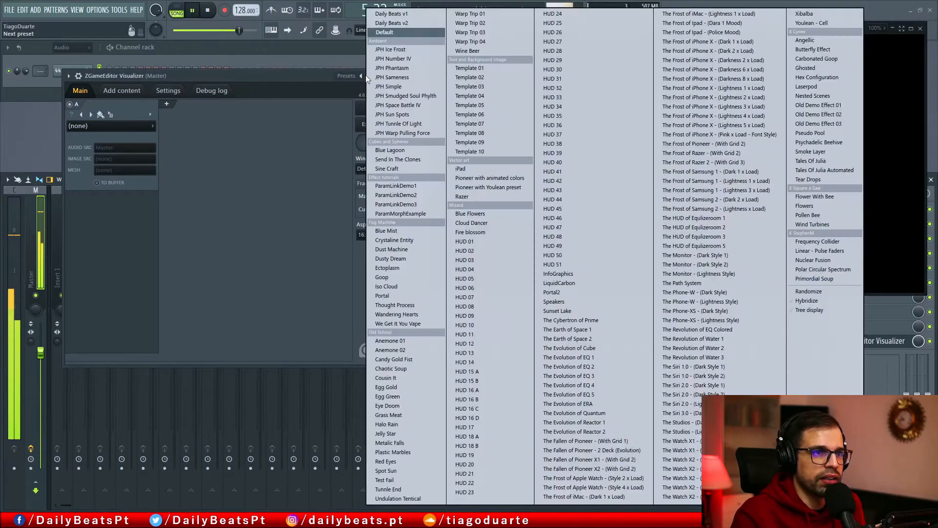
{"action": "left_click", "coordinate": [391, 51]}
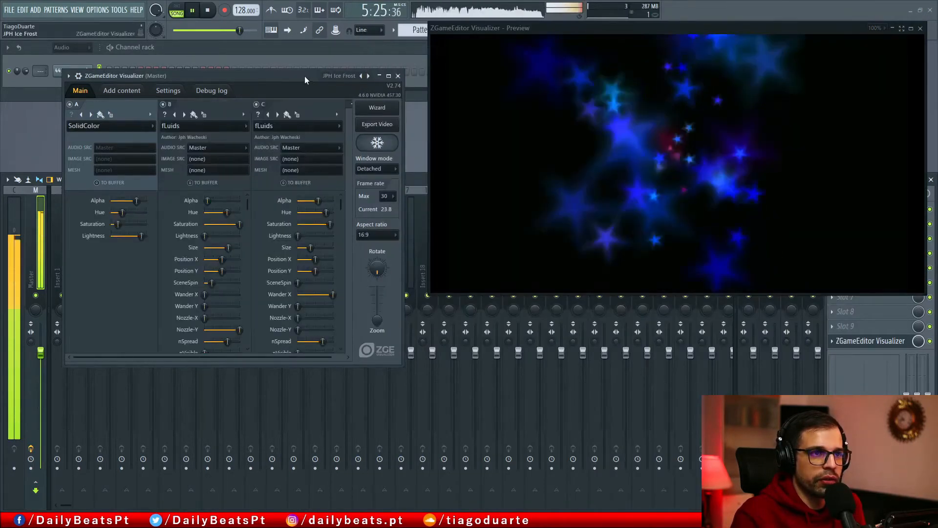
{"action": "left_click_drag", "start_coordinate": [304, 75], "coordinate": [275, 57]}
{"action": "left_click", "coordinate": [339, 58]}
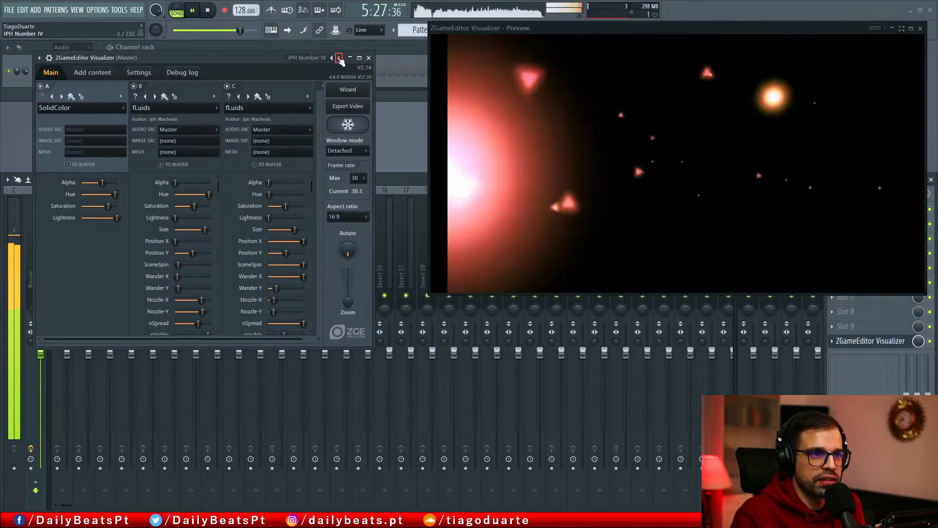
{"action": "left_click", "coordinate": [339, 57]}
{"action": "left_click", "coordinate": [338, 58]}
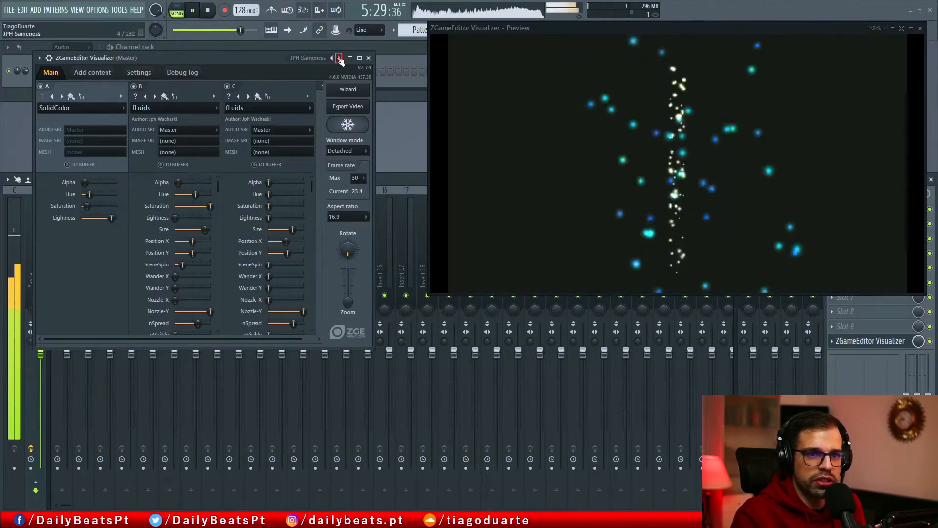
{"action": "left_click", "coordinate": [339, 58]}
{"action": "left_click", "coordinate": [339, 60]}
{"action": "left_click", "coordinate": [339, 59]}
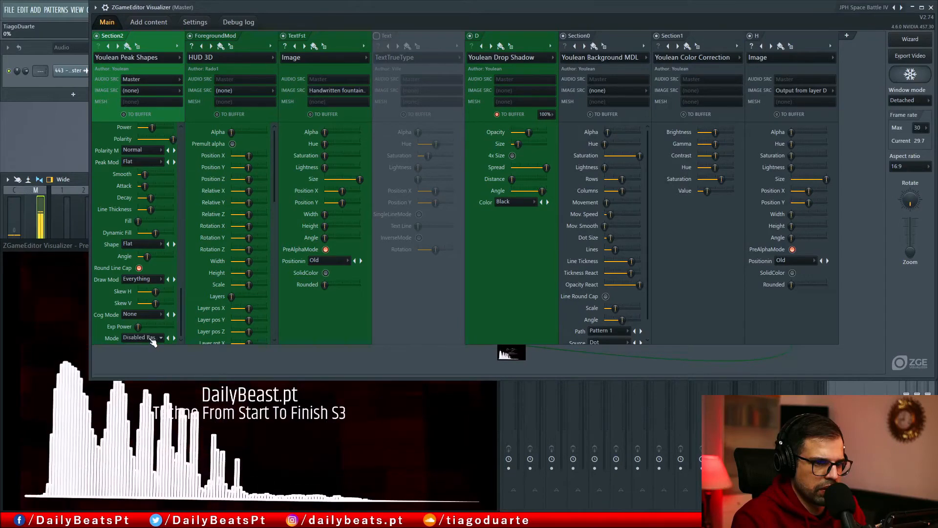
Set the Youlean Peak Shapes mode to Normal, then shrink the spectrum and raise it to just beneath the title text.
{"action": "left_click", "coordinate": [145, 339]}
{"action": "left_click", "coordinate": [143, 339]}
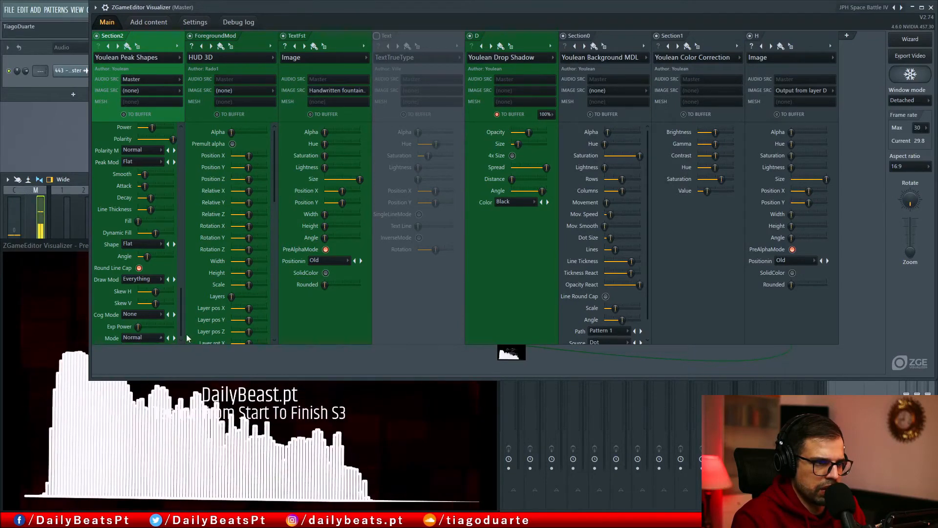
{"action": "left_click_drag", "start_coordinate": [178, 332], "coordinate": [139, 179]}
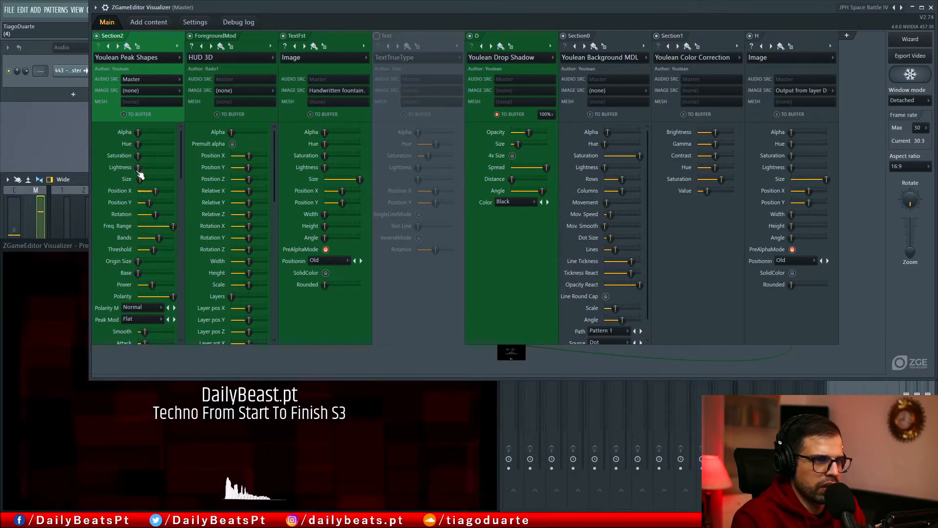
{"action": "left_click_drag", "start_coordinate": [149, 202], "coordinate": [151, 202]}
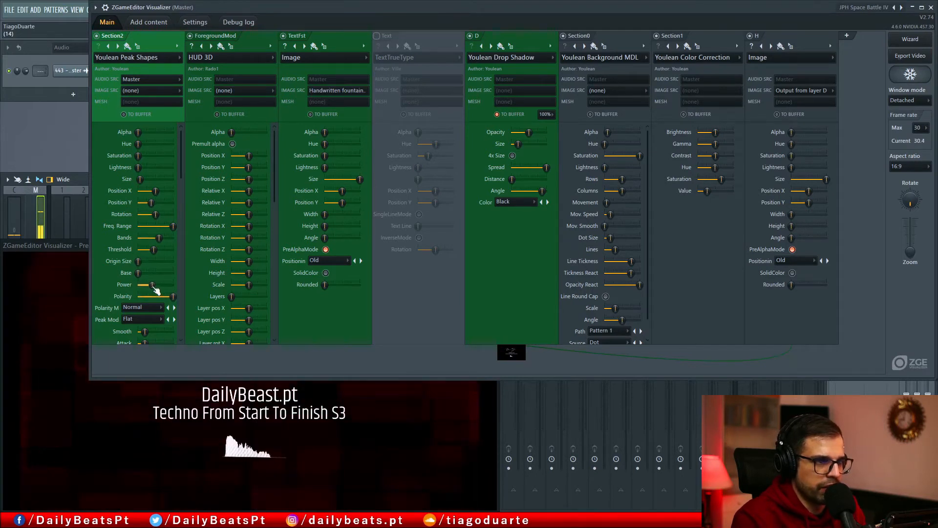
Look through the remaining shape, smoothing, fill and skew parameters of the Youlean Peak Shapes layer.
{"action": "scroll", "coordinate": [102, 265], "scroll_direction": "down", "scroll_amount": 4}
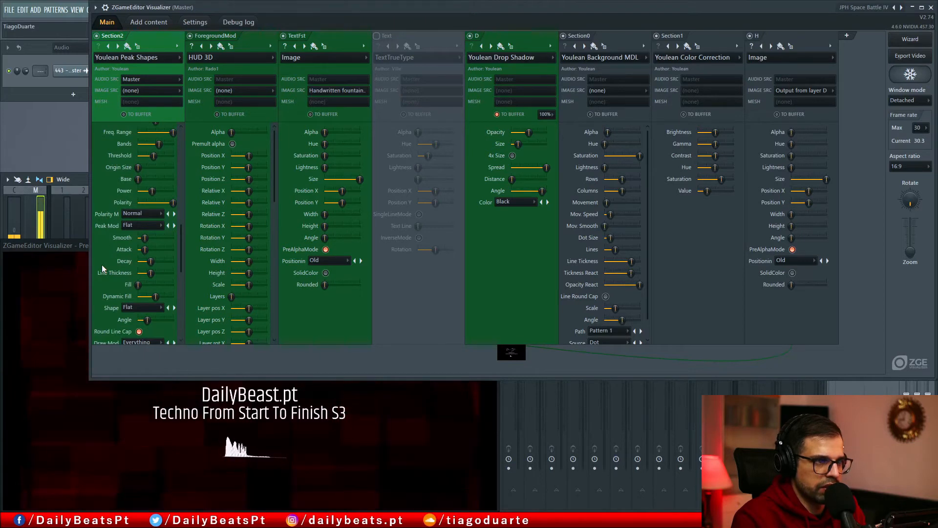
{"action": "scroll", "coordinate": [101, 265], "scroll_direction": "down", "scroll_amount": 2}
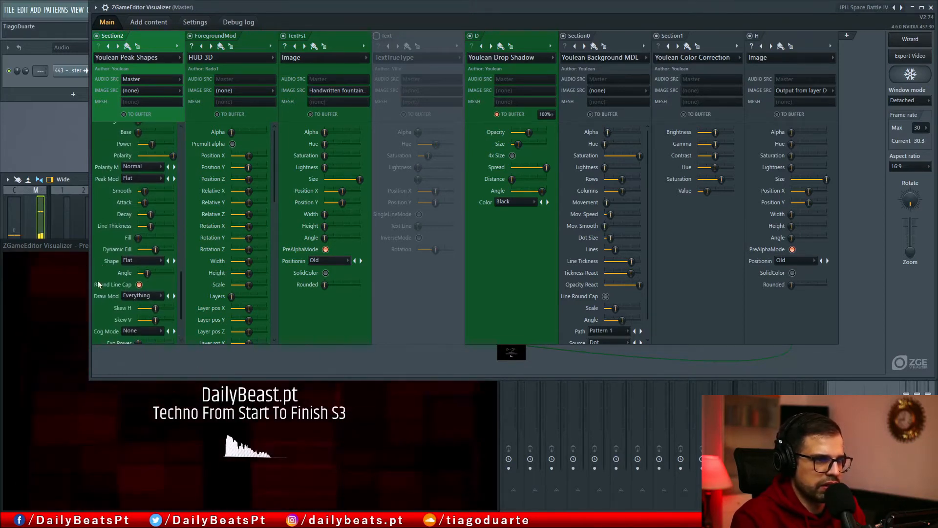
{"action": "scroll", "coordinate": [99, 281], "scroll_direction": "up", "scroll_amount": 3}
{"action": "scroll", "coordinate": [98, 282], "scroll_direction": "up", "scroll_amount": 3}
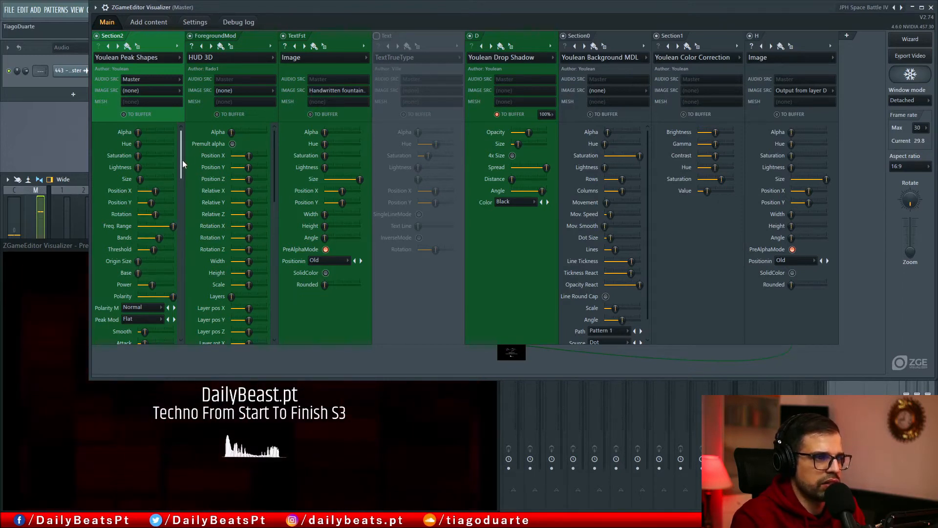
{"action": "left_click_drag", "start_coordinate": [183, 160], "coordinate": [181, 254]}
Bring the visualizer preview to the front, narrow it slightly, and move the editor window down to uncover the transport controls.
{"action": "left_click", "coordinate": [67, 258]}
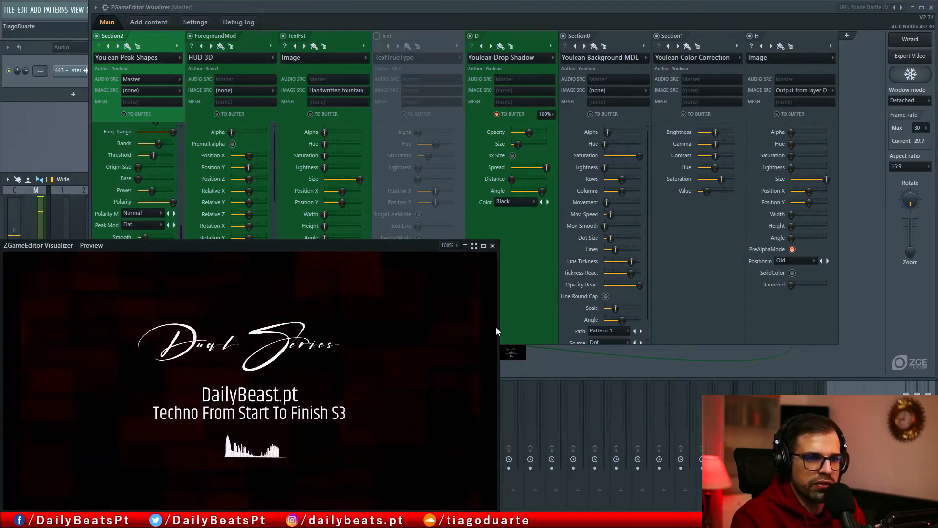
{"action": "left_click_drag", "start_coordinate": [497, 331], "coordinate": [467, 335]}
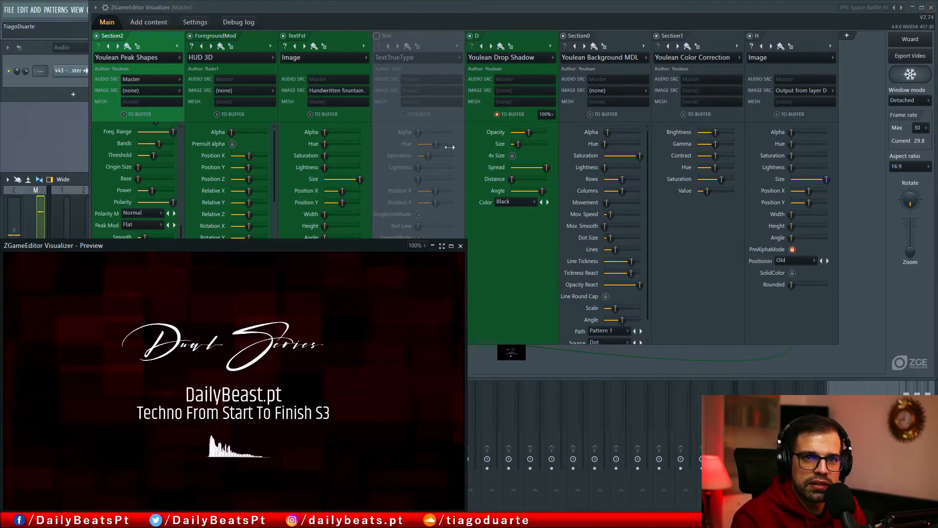
{"action": "left_click", "coordinate": [298, 8]}
{"action": "left_click_drag", "start_coordinate": [298, 8], "coordinate": [256, 62]}
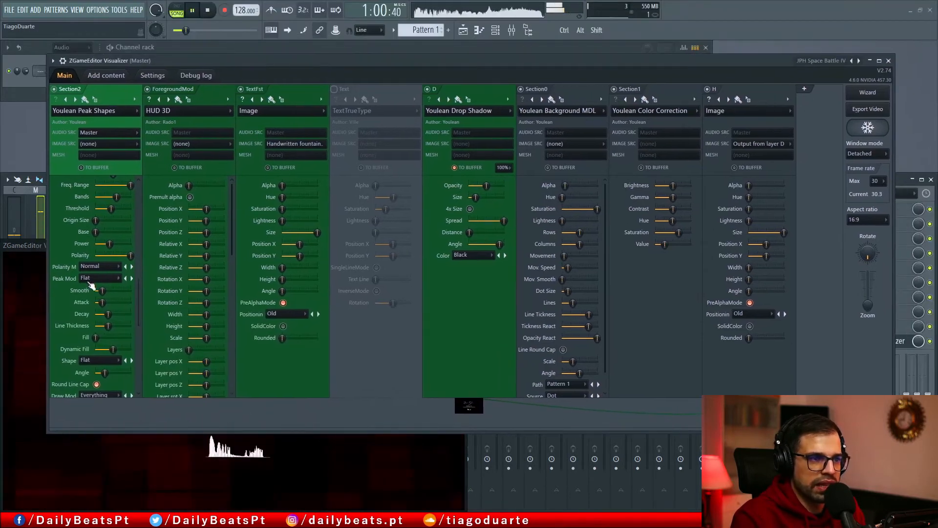